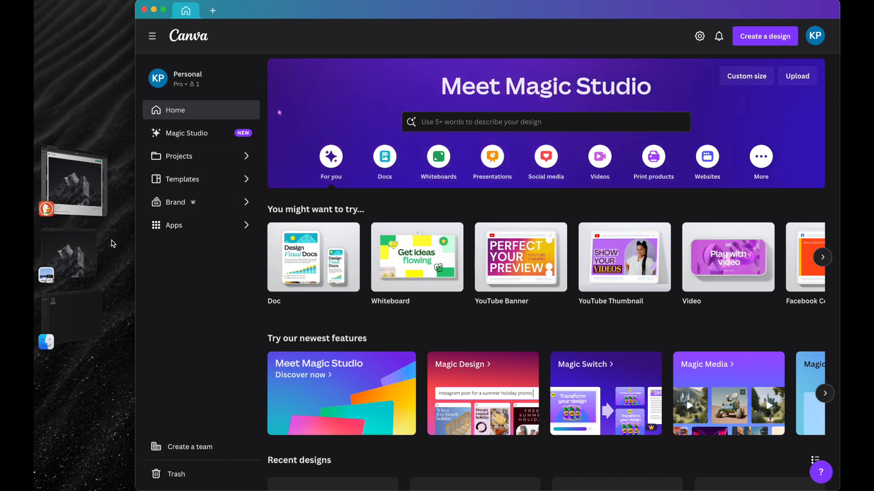
Step: Review the mountain photo in Preview and the photographer's details on its Unsplash page
click(71, 253)
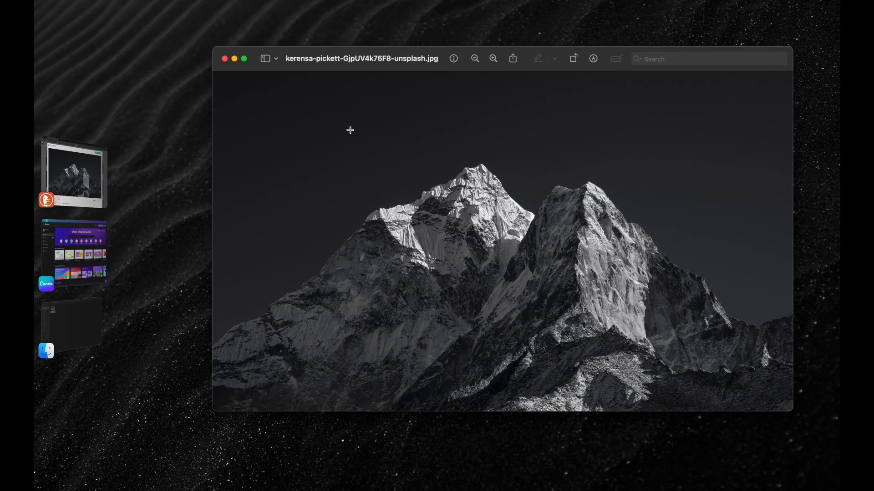
click(103, 168)
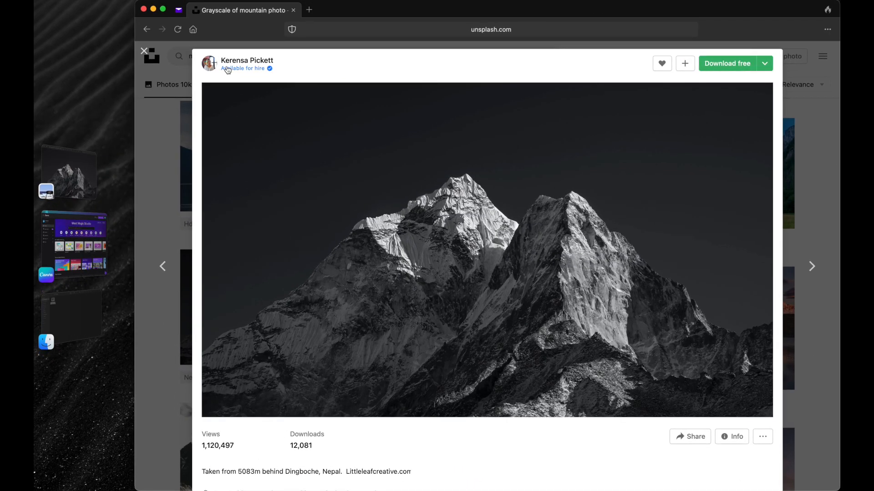
mouse_move(229, 69)
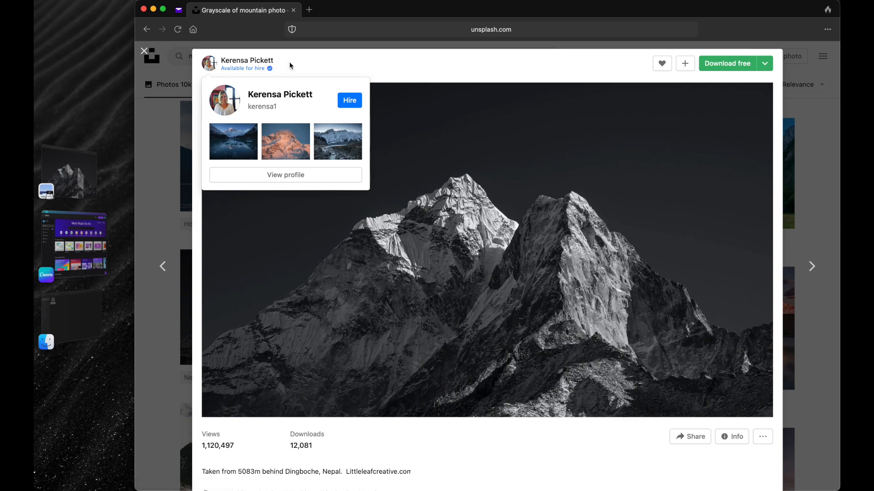
click(73, 177)
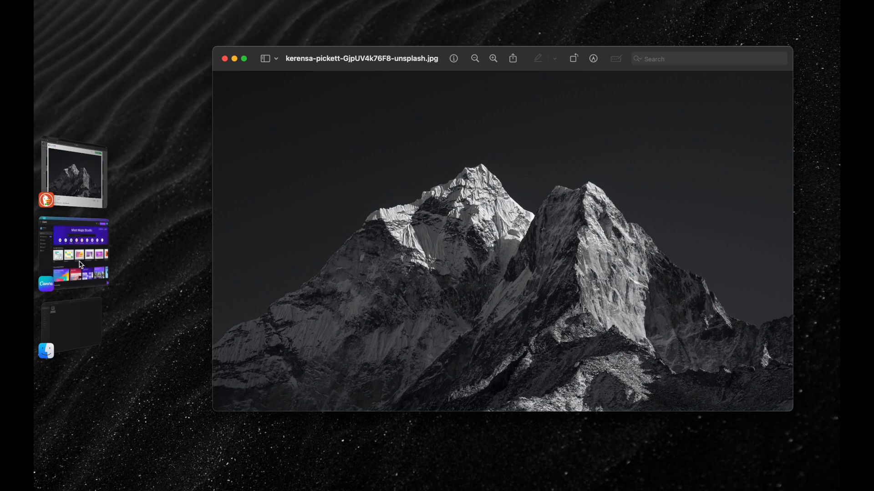
Step: Switch to Canva and search the new-design presets for "wallpa" and "insa"
click(80, 264)
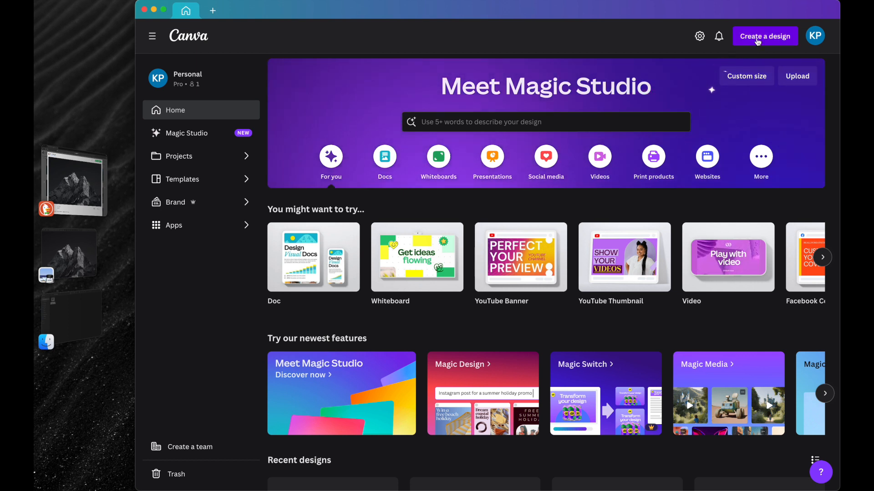
click(746, 38)
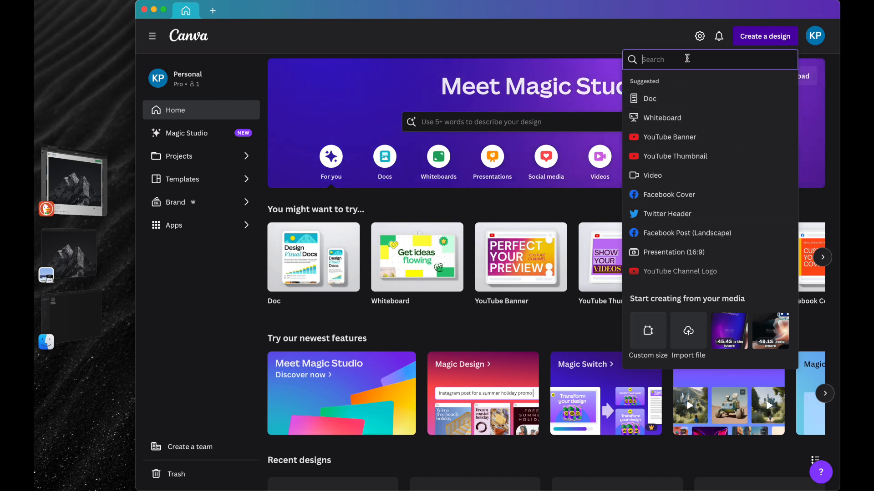
text(wallpa)
key(BackSpace)
key(BackSpace)
key(BackSpace)
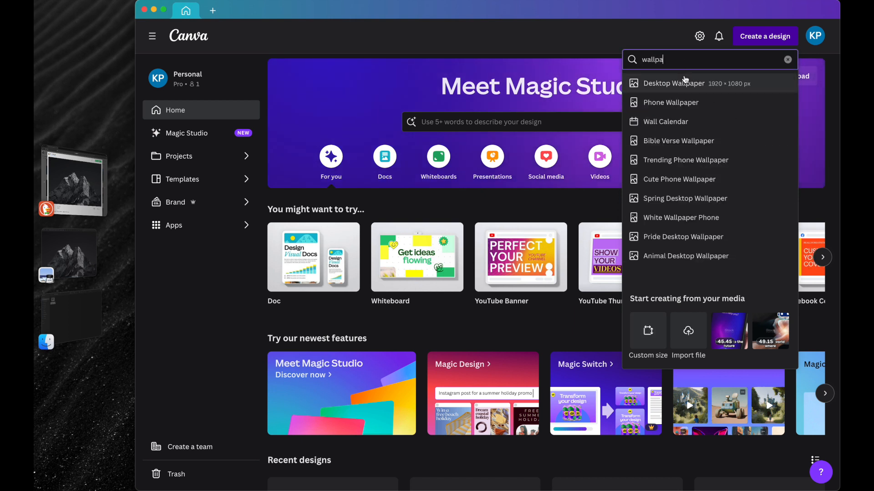
key(BackSpace)
key(BackSpace)
key(BackSpace)
text(insa)
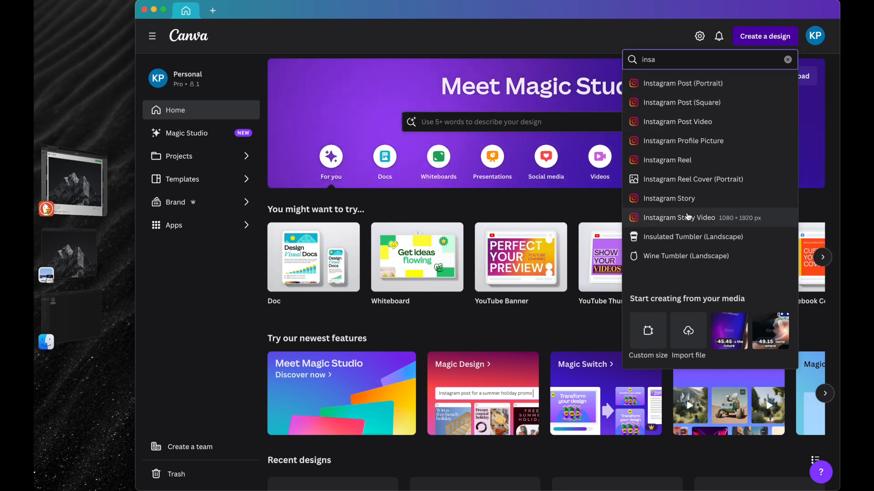
Step: Create a new custom-size design of 6341 × 3720 px and collapse the template suggestions
click(644, 336)
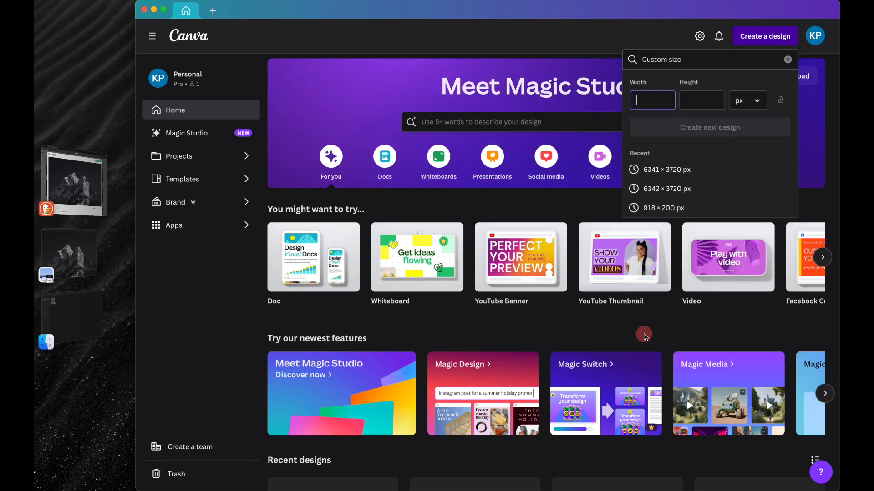
click(661, 170)
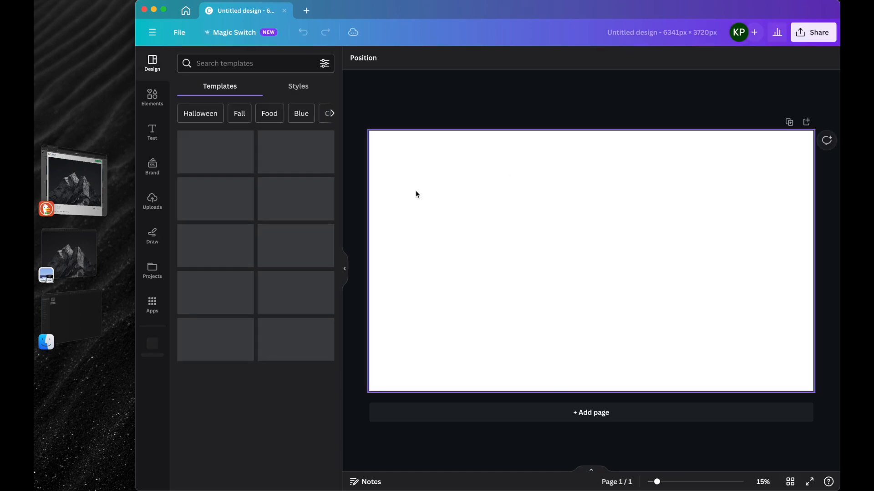
click(346, 266)
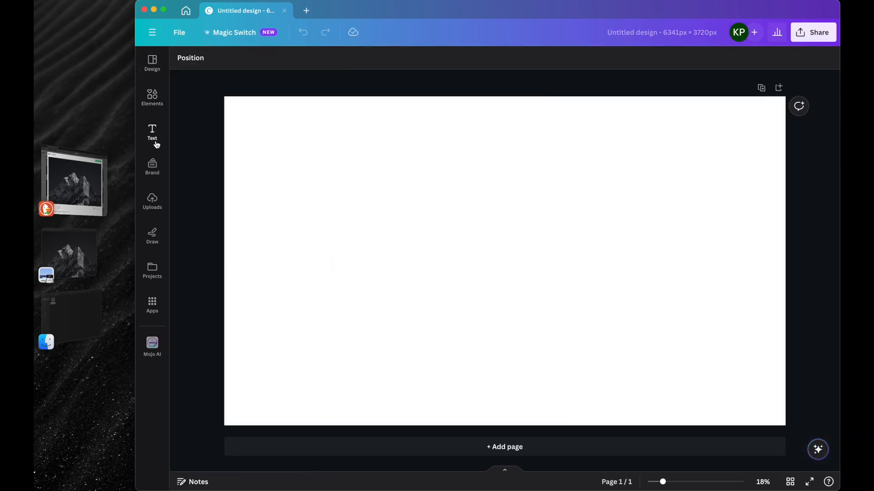
Step: Place the uploaded mountain photo on page 1 and set it as the page background
click(153, 205)
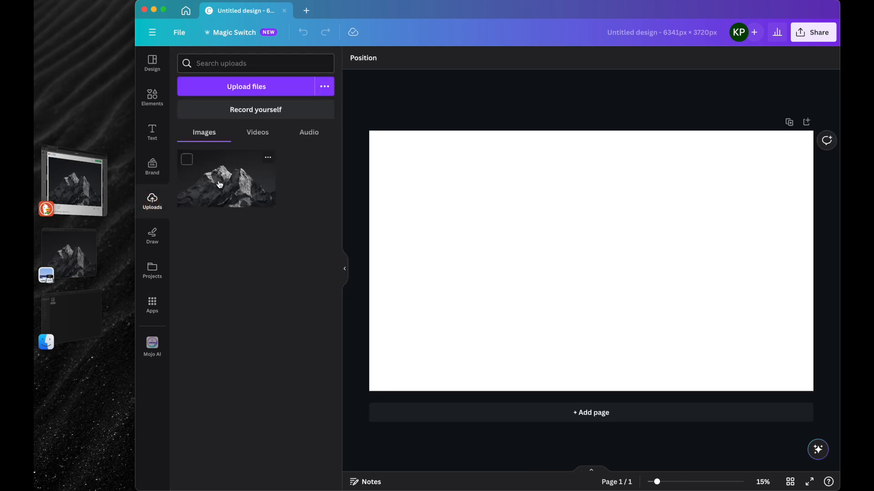
click(220, 186)
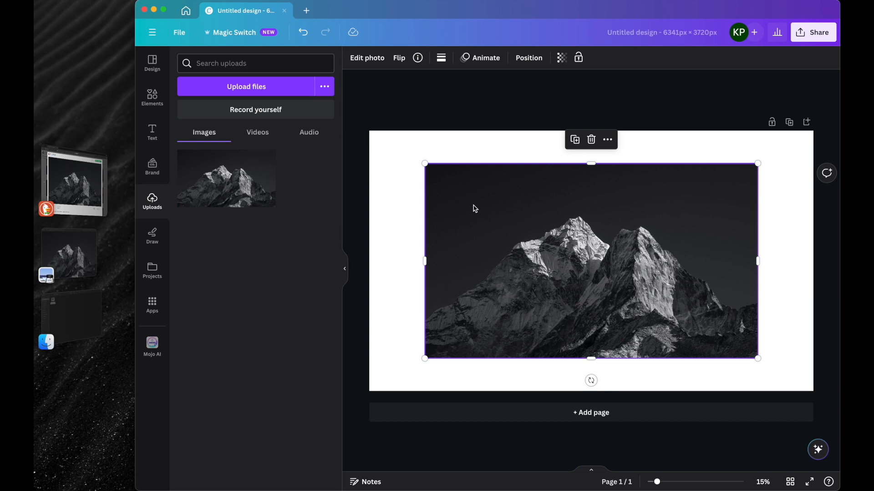
right_click(475, 208)
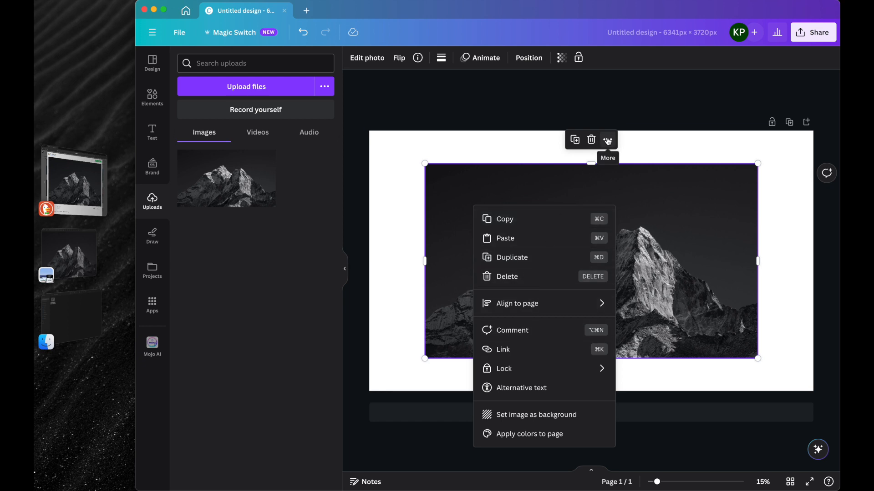
click(508, 419)
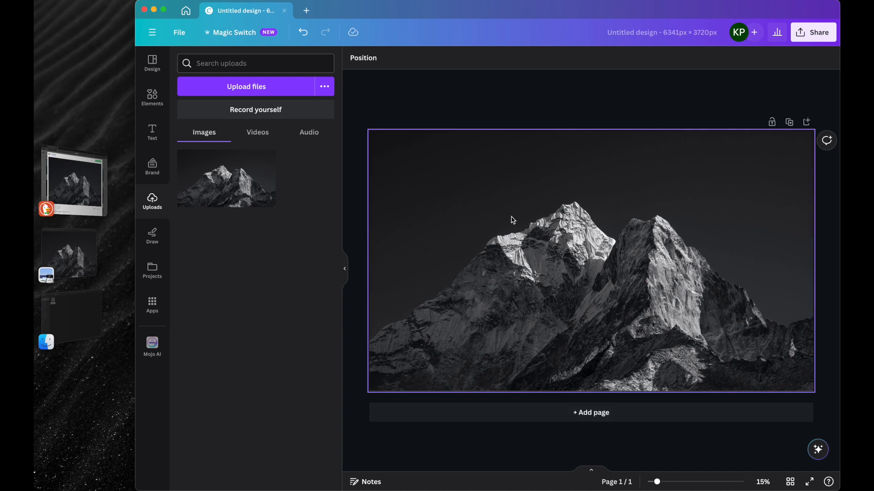
Step: Add a second page, place the uploaded mountain photo on it and enlarge the photo to cover the page
click(530, 411)
scroll(550, 276, up, 5)
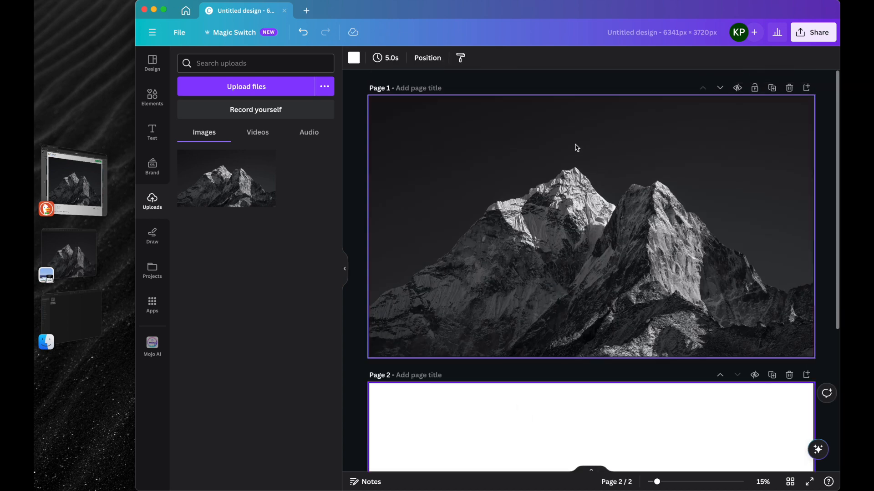
scroll(549, 252, down, 5)
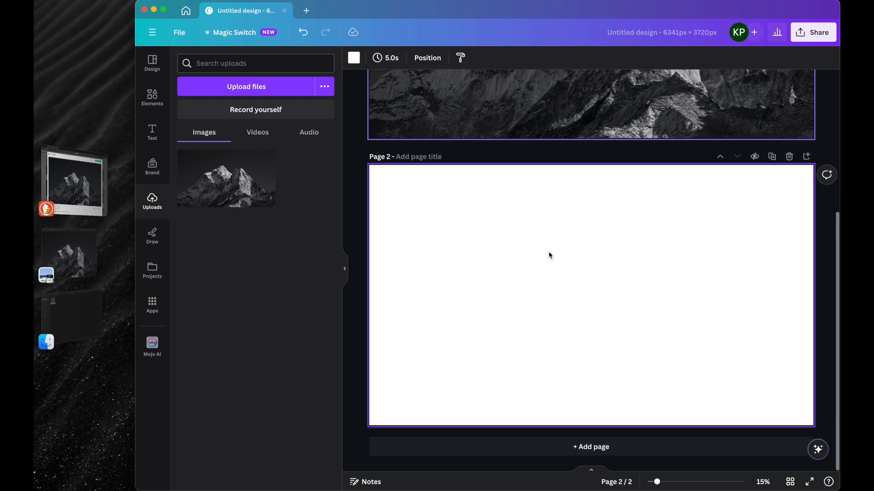
click(244, 191)
drag(473, 258, 419, 225)
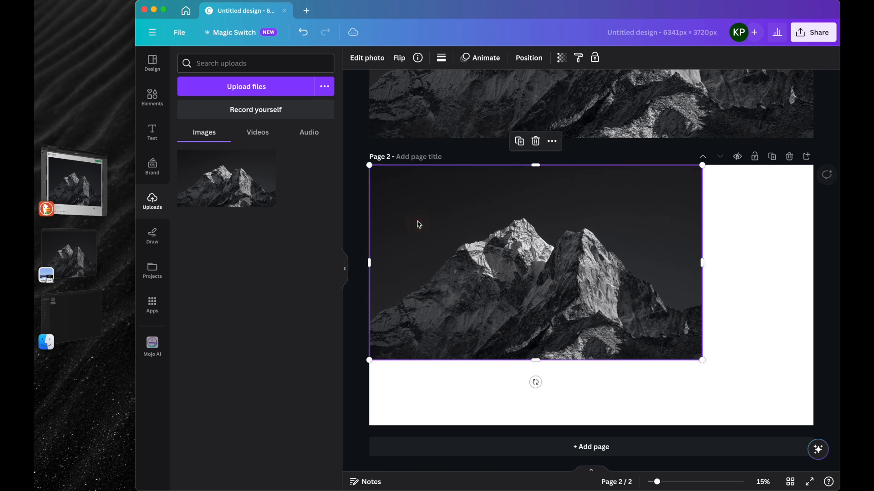
drag(700, 360, 818, 413)
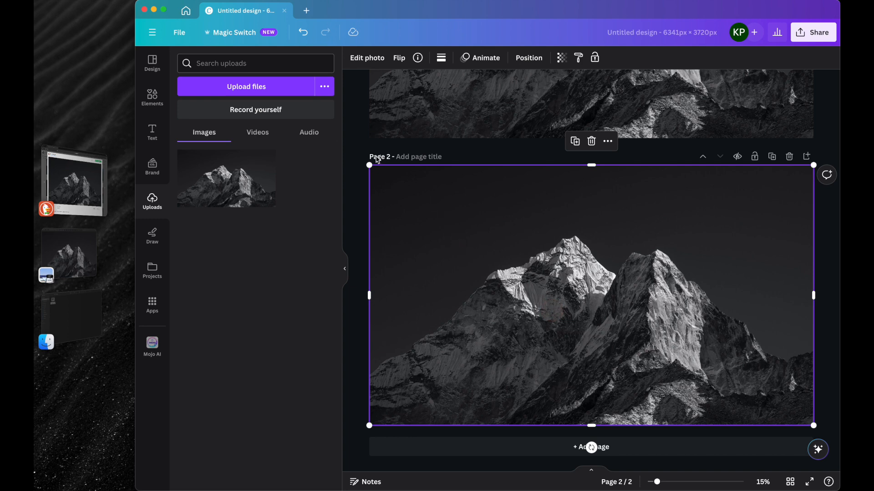
Step: Remove the background of the mountain photo on page 2 with BG Remover
click(367, 59)
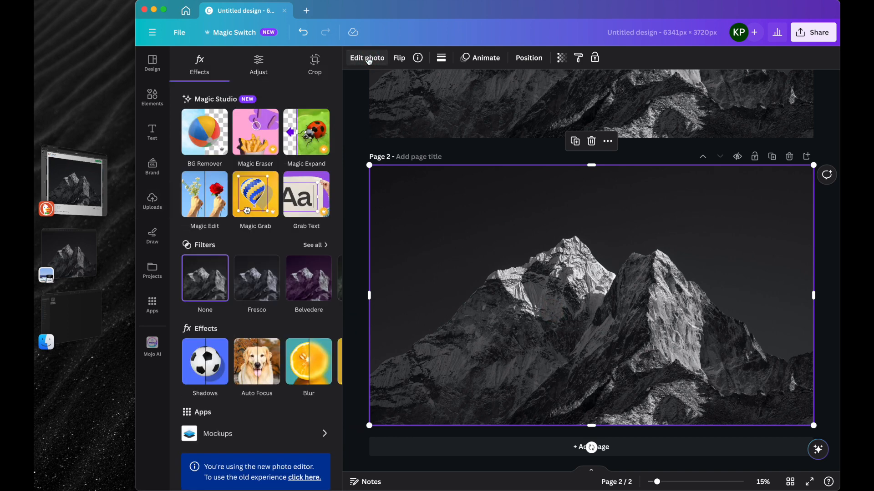
click(204, 129)
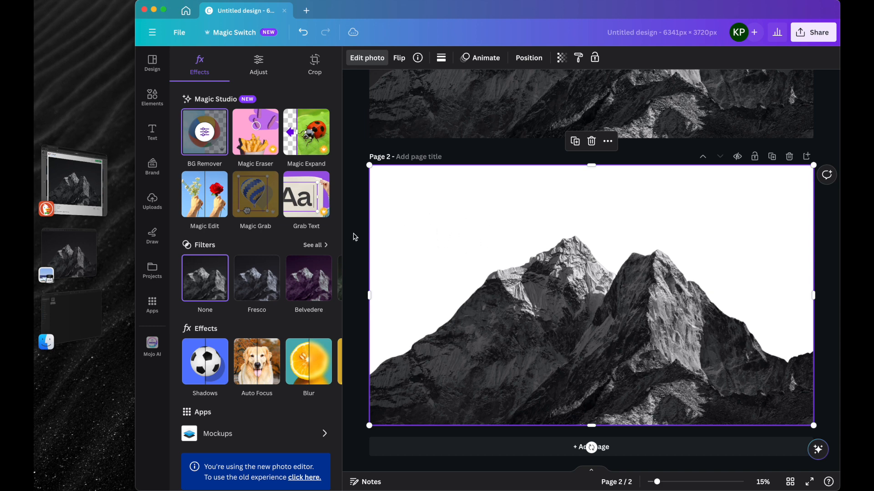
key(Escape)
Step: Compare the photos on both pages, return to page 1 and browse the default text styles and font combinations
scroll(354, 237, up, 5)
scroll(355, 237, up, 5)
click(404, 149)
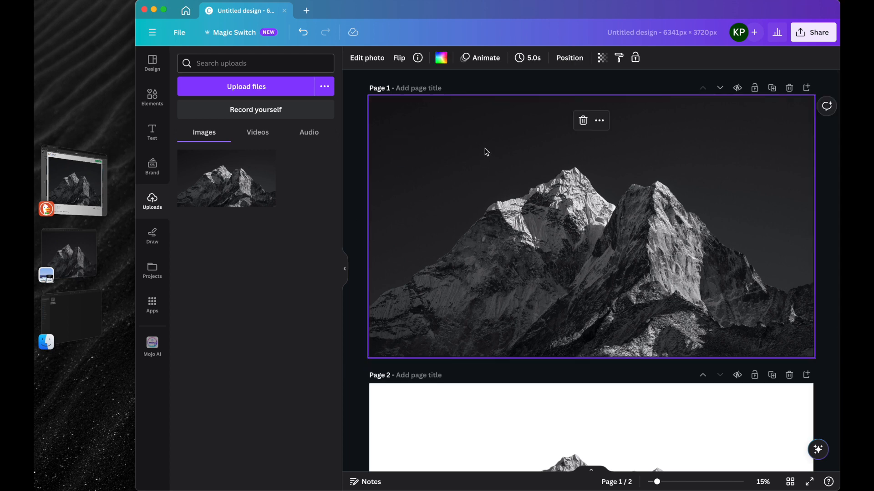
scroll(483, 161, down, 5)
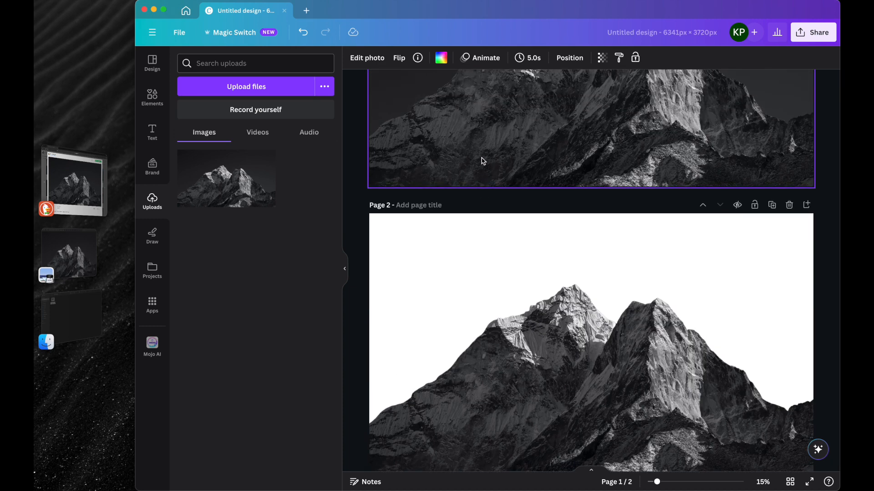
scroll(483, 161, up, 4)
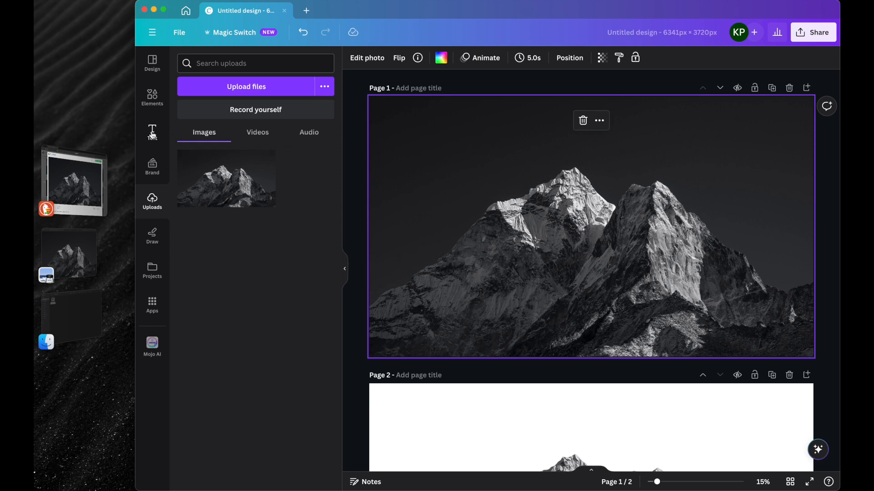
click(151, 130)
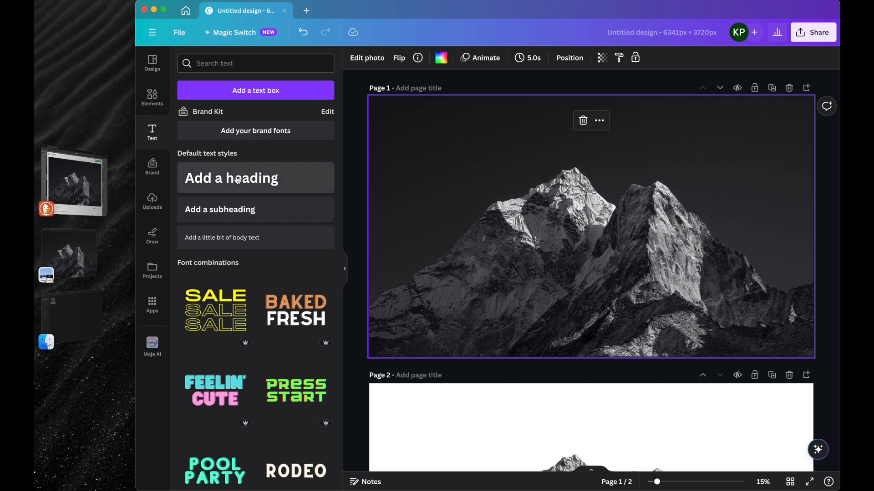
scroll(247, 315, down, 5)
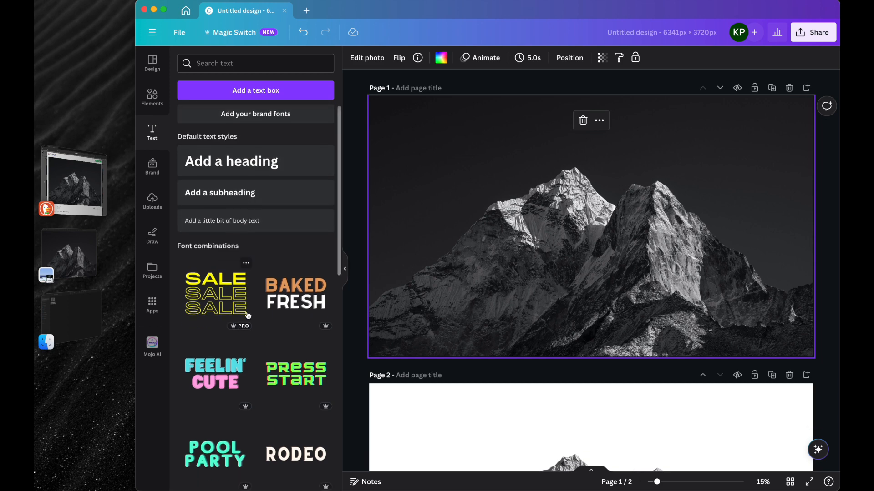
scroll(248, 315, down, 7)
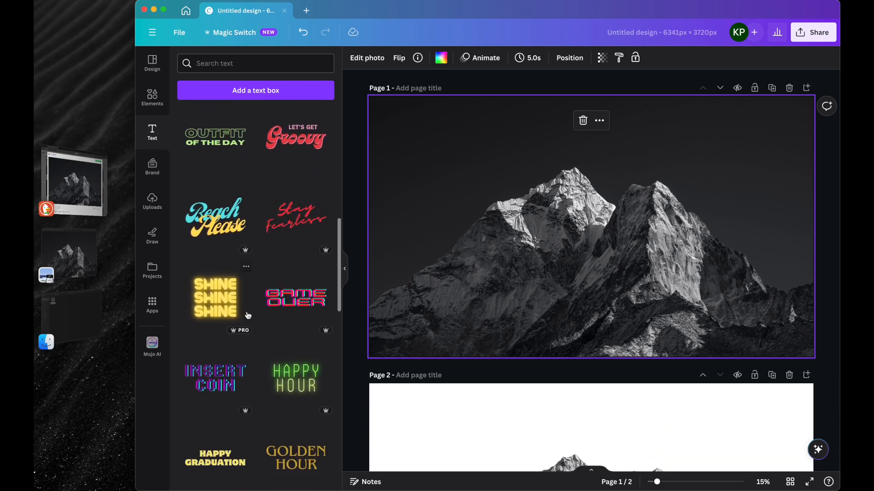
scroll(247, 315, down, 5)
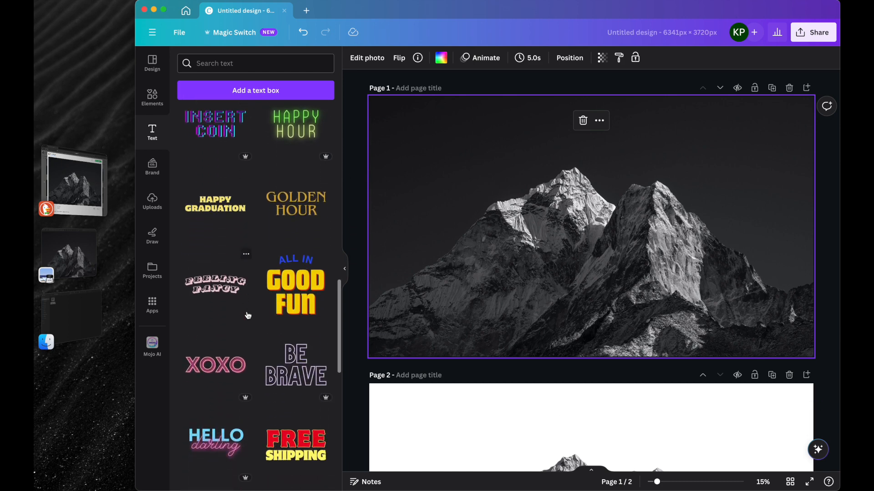
scroll(247, 315, down, 6)
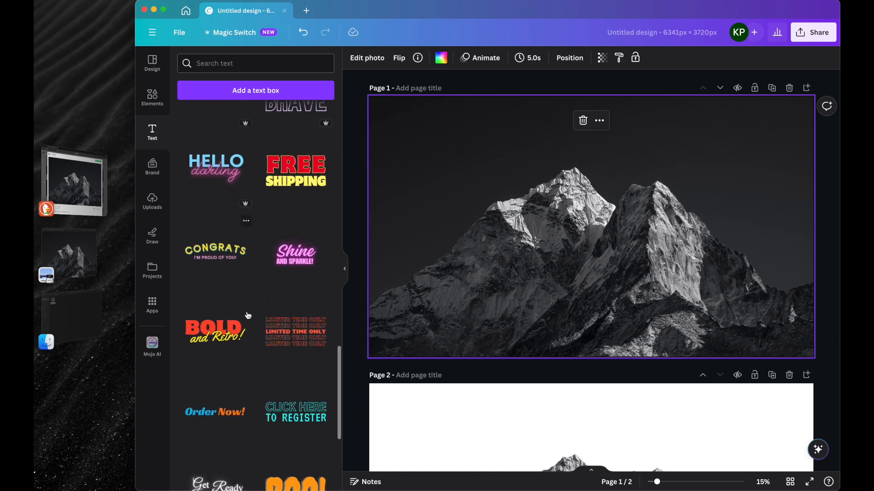
scroll(247, 315, up, 20)
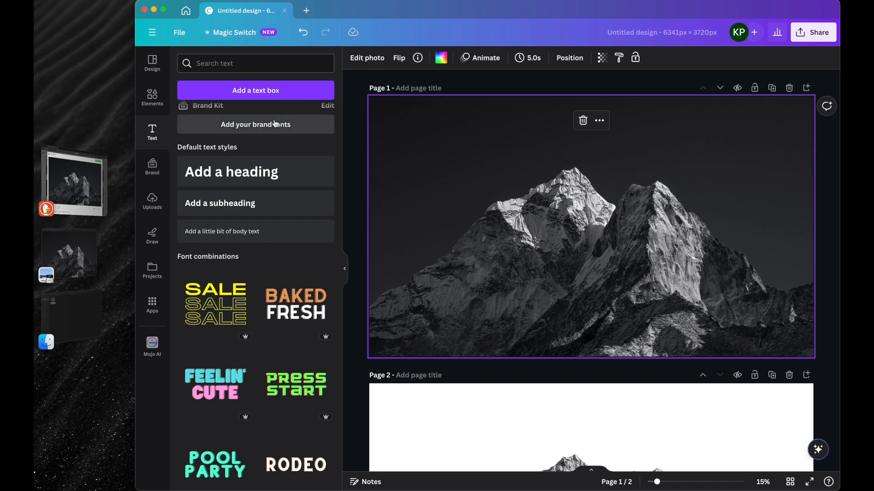
click(275, 124)
click(706, 105)
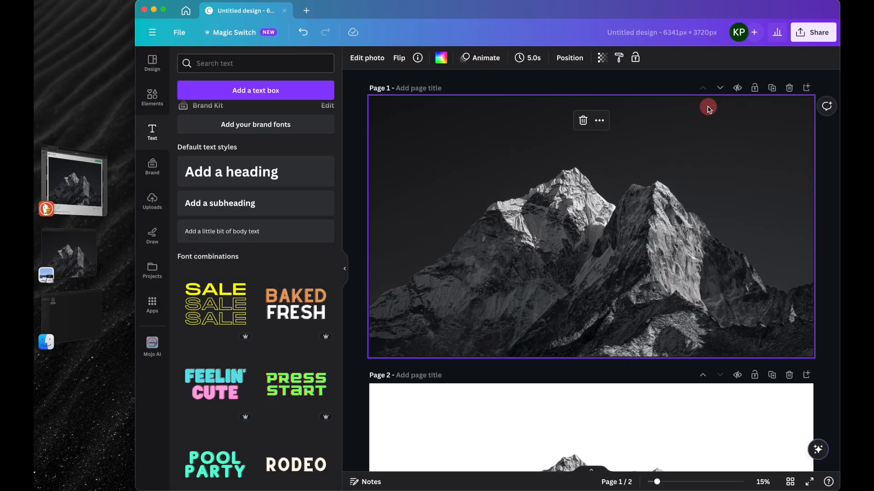
Step: Add a text box on page 1 and replace its placeholder text with "iPunkt"
click(257, 93)
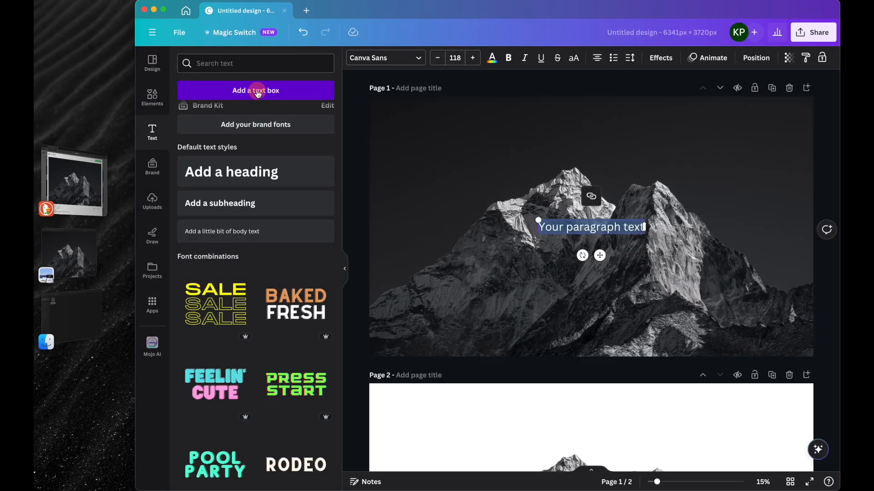
click(569, 225)
triple_click(569, 224)
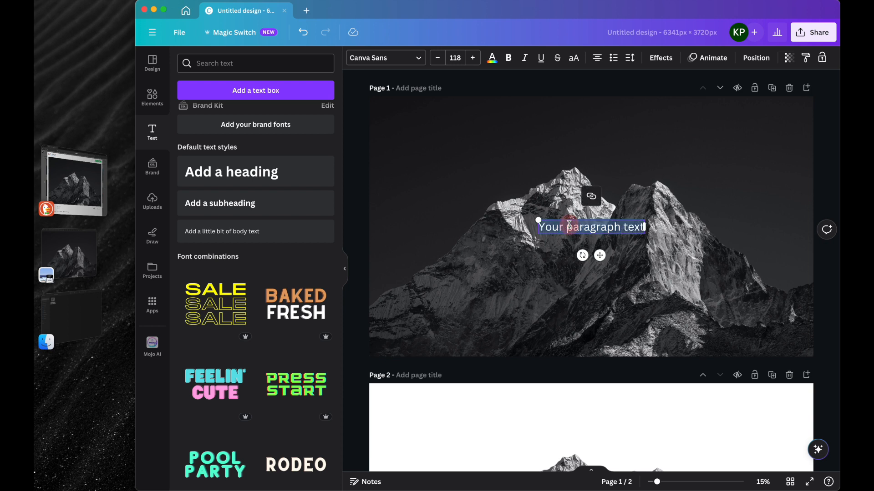
text(IF)
text(unkt)
click(524, 239)
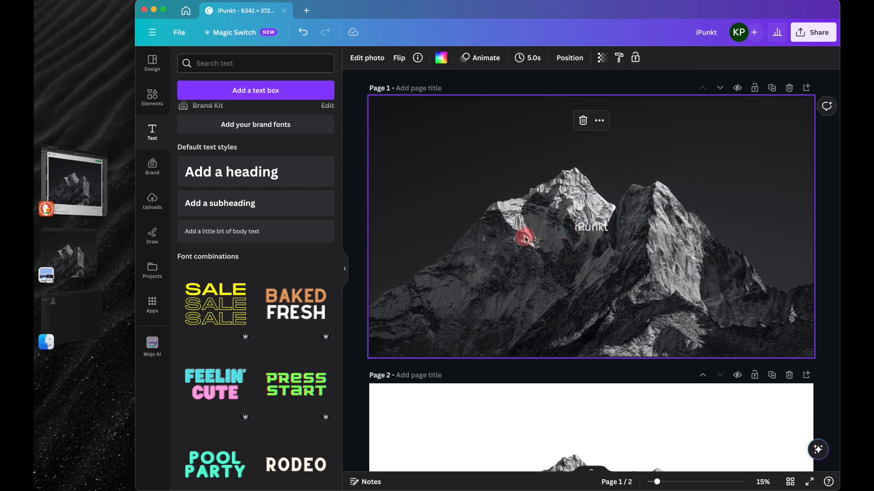
Step: Change the font of the "iPunkt" text on page 1 to Montserrat Black
click(594, 228)
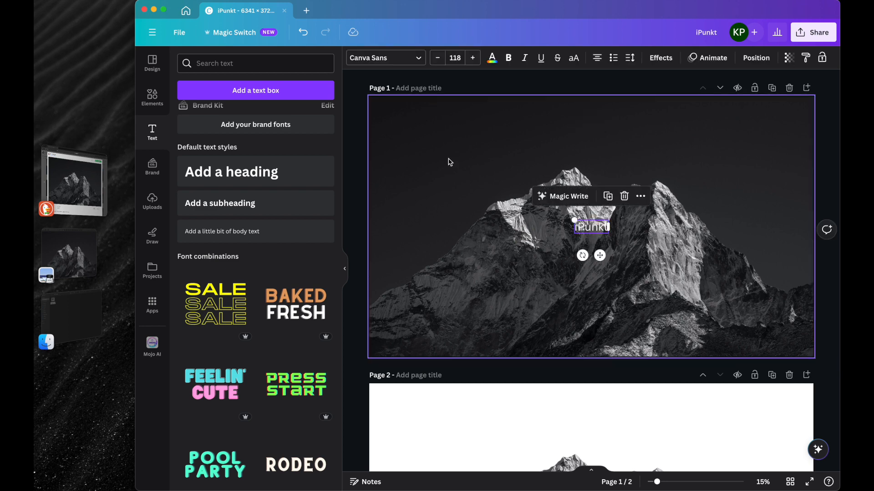
click(420, 62)
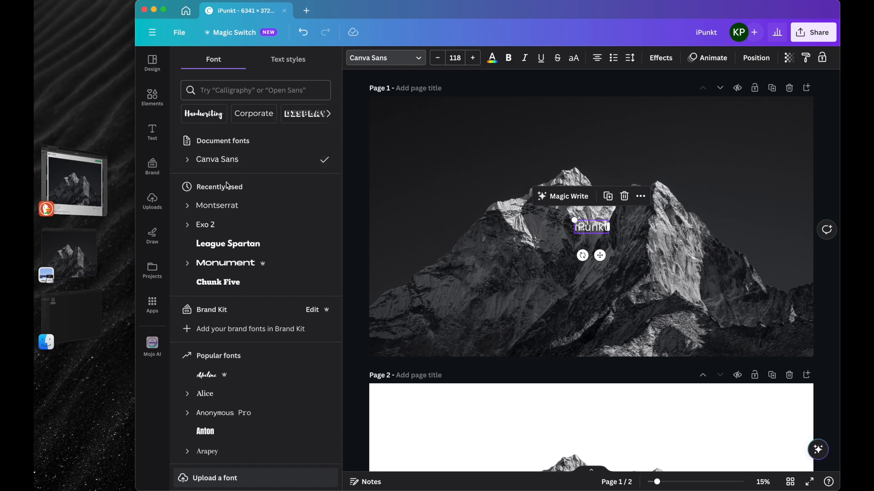
click(187, 207)
scroll(211, 244, down, 2)
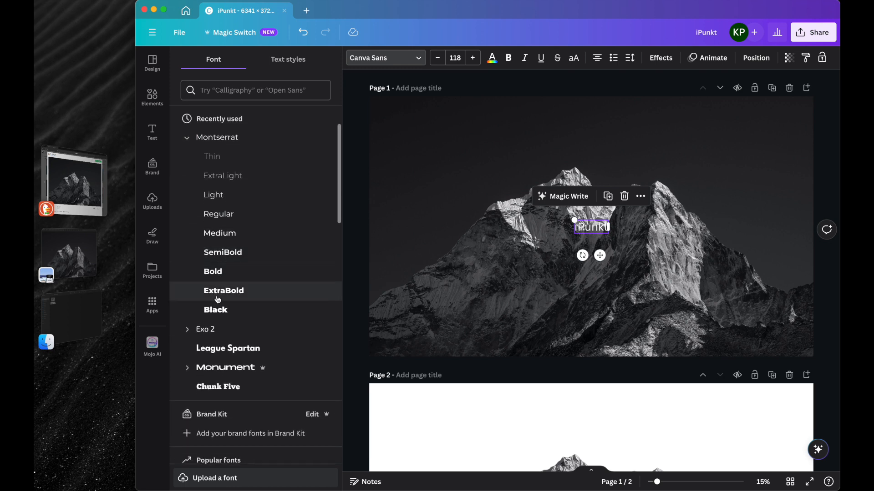
click(217, 312)
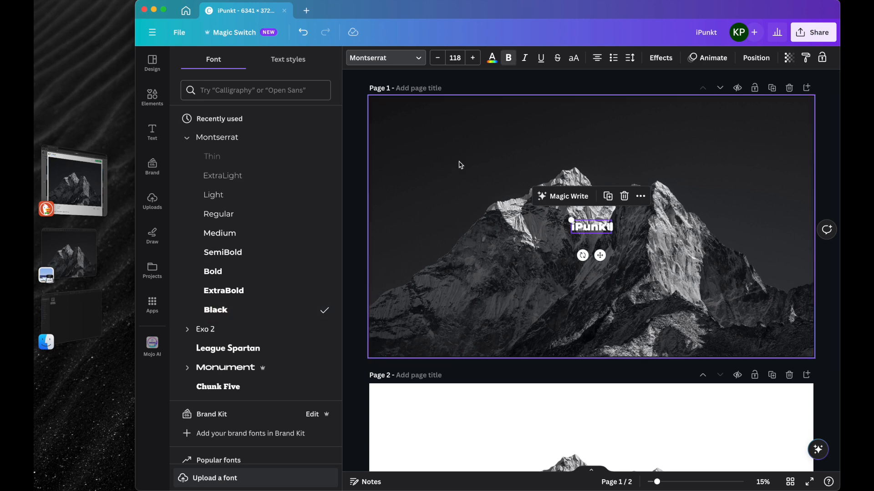
Step: Enlarge the "iPunkt" text to font size 856 and centre it horizontally over the mountain peaks on page 1
drag(568, 220, 400, 149)
drag(466, 207, 554, 194)
drag(481, 221, 410, 261)
drag(451, 223, 490, 206)
click(406, 194)
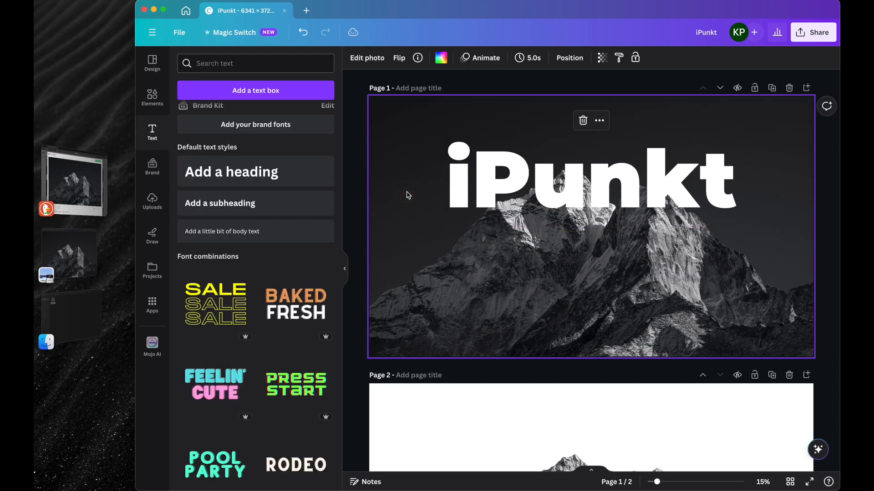
Step: Set the "iPunkt" text's transparency to about 31 and move the text slightly upward
click(523, 188)
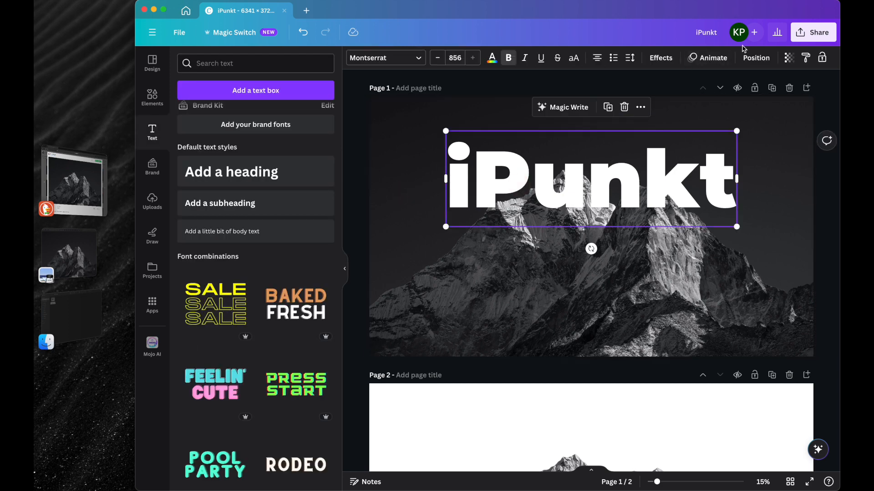
click(786, 60)
drag(788, 97, 733, 98)
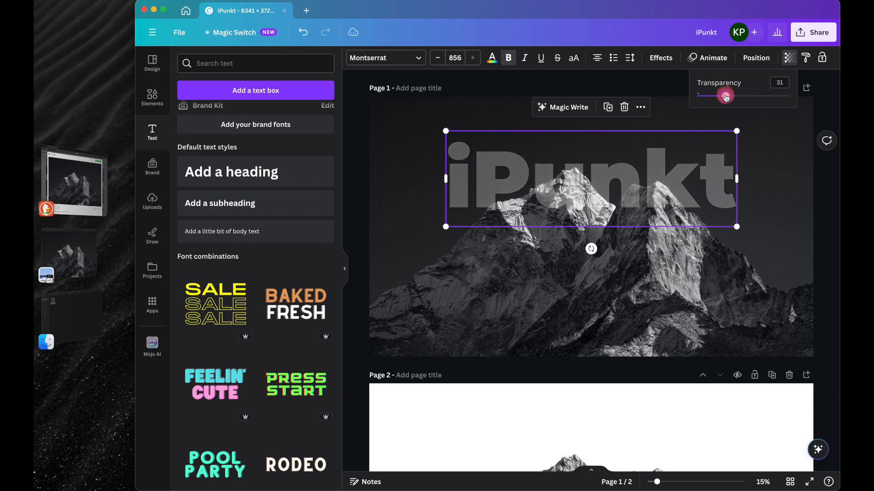
click(411, 190)
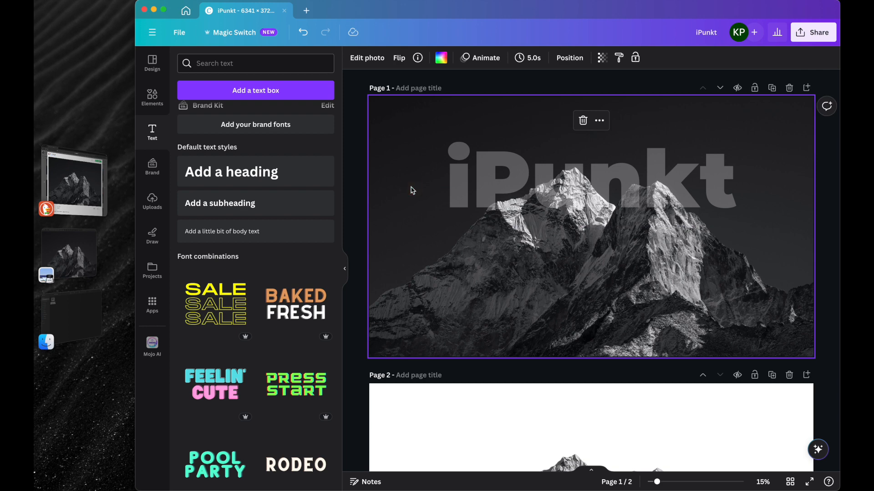
mouse_move(499, 178)
mouse_down()
mouse_move(501, 201)
mouse_move(498, 171)
mouse_up()
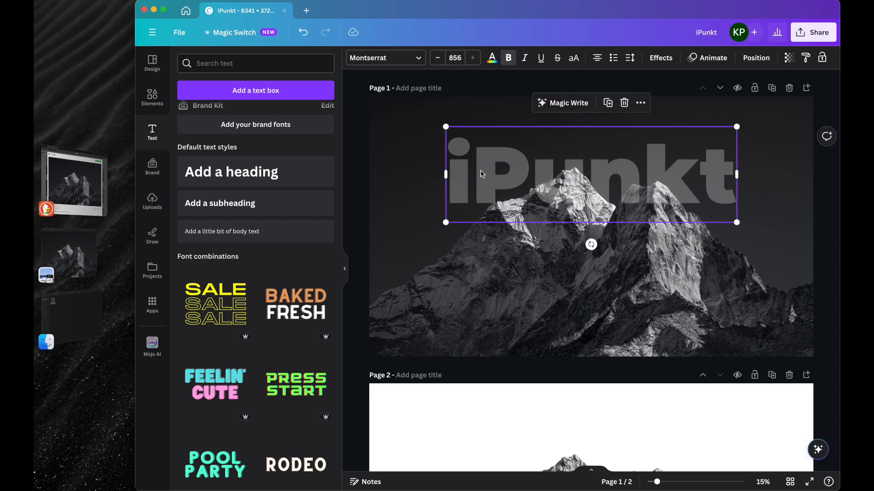
Step: Copy the background-removed mountain photo from page 2
scroll(382, 242, down, 3)
click(345, 268)
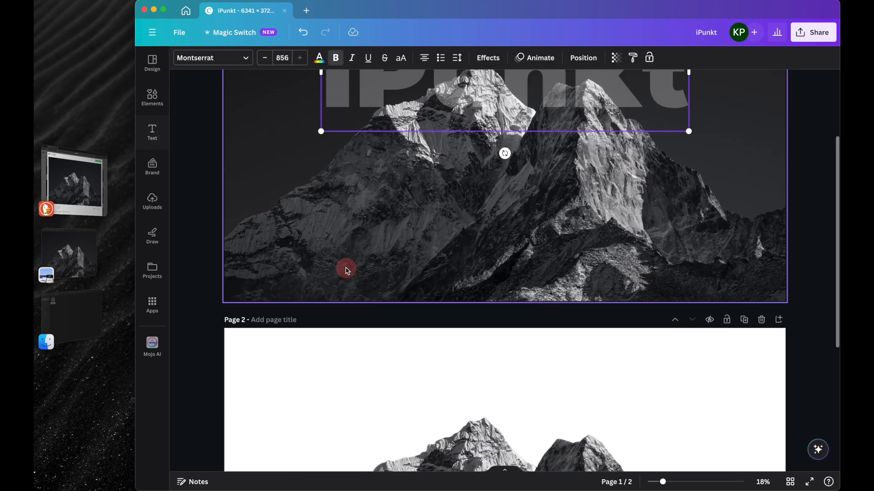
scroll(356, 248, down, 5)
scroll(355, 247, down, 5)
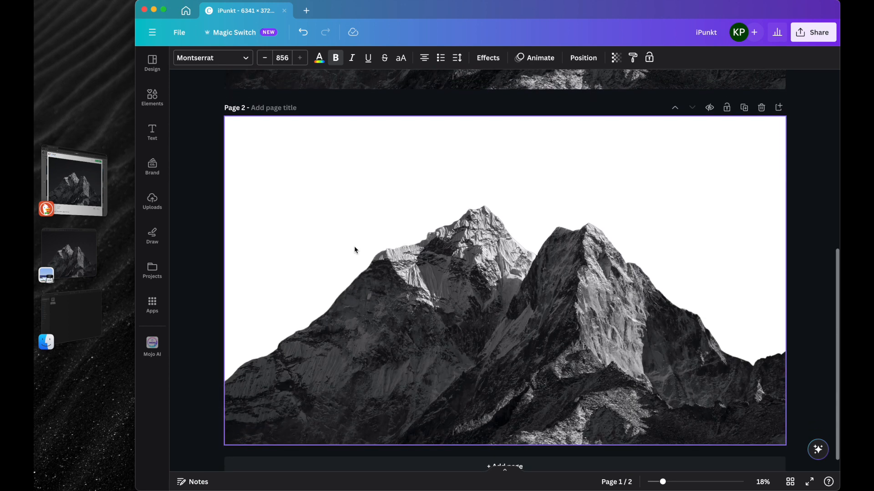
click(336, 294)
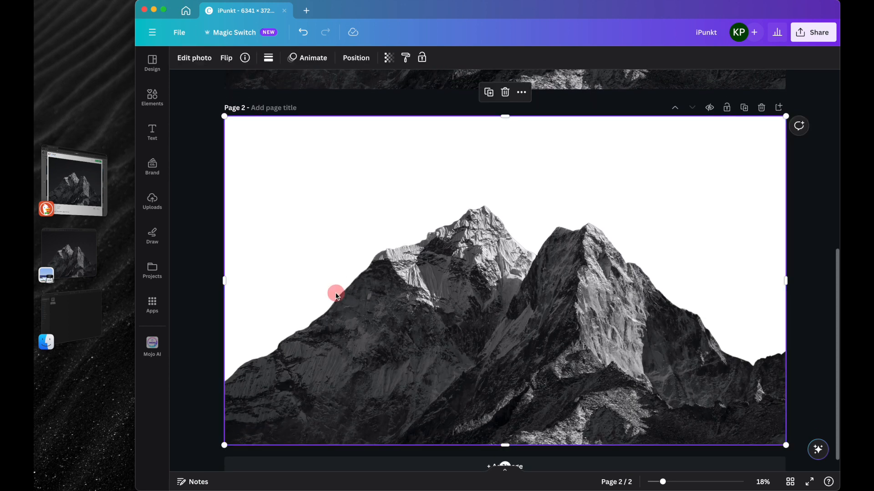
right_click(394, 270)
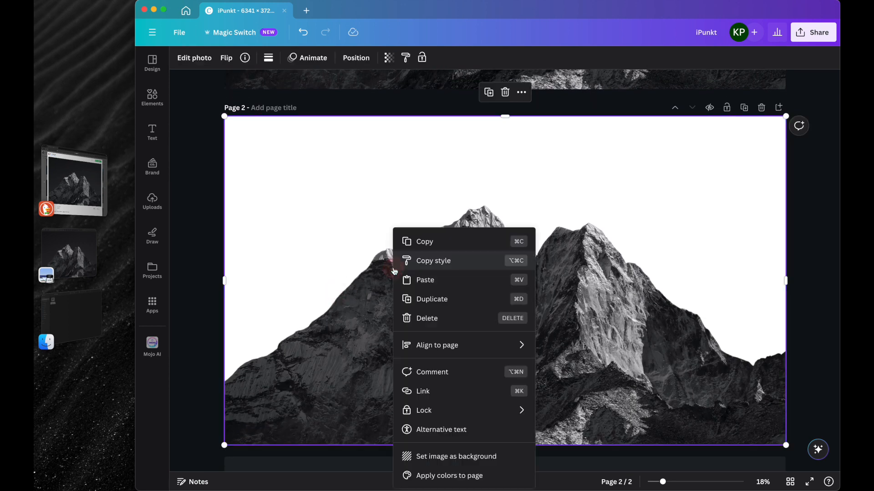
click(419, 243)
Step: Paste the mountain cutout onto page 1 in front of the "iPunkt" text and align it exactly with the full photo
scroll(417, 246, up, 10)
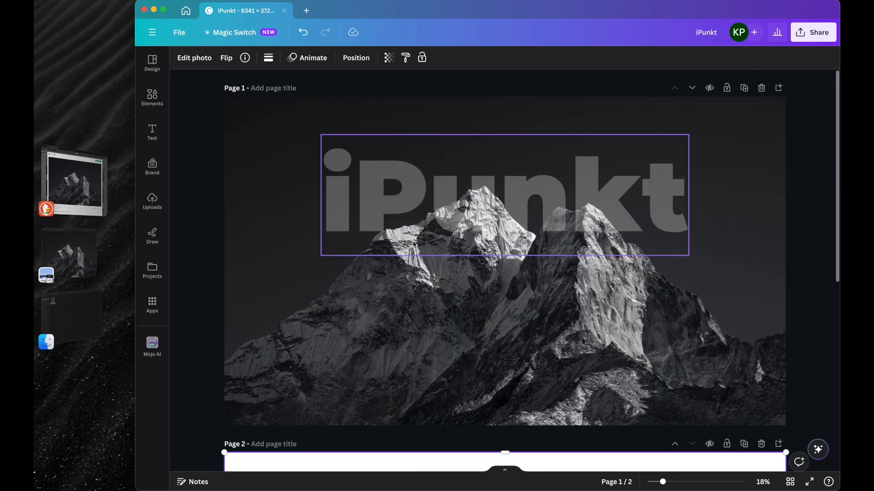
click(253, 185)
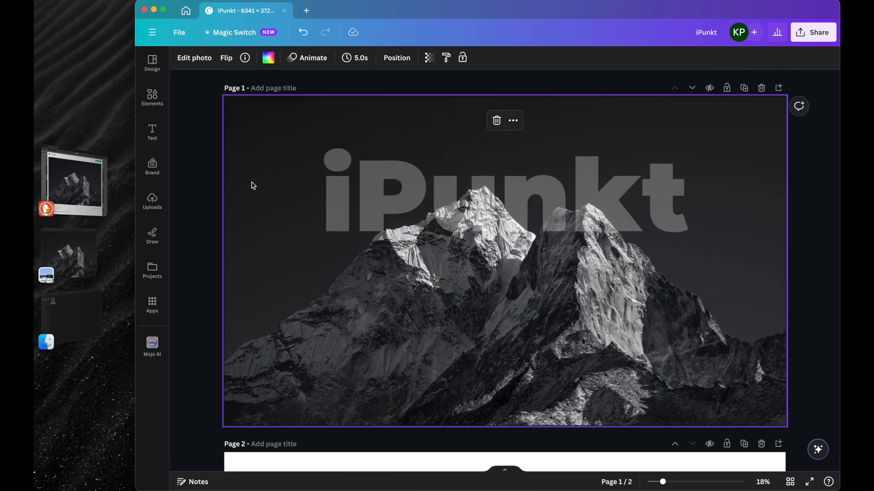
right_click(253, 186)
click(266, 233)
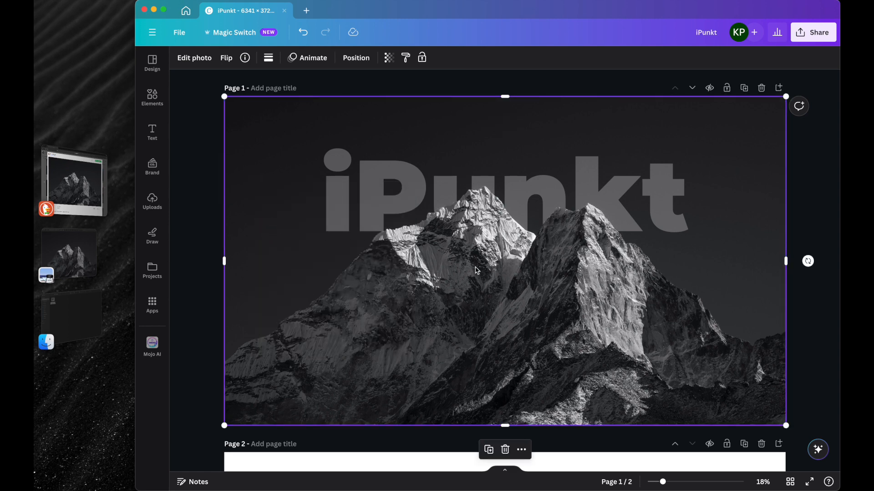
mouse_move(480, 266)
mouse_down()
mouse_move(469, 296)
mouse_move(410, 302)
mouse_move(412, 189)
mouse_move(581, 209)
mouse_move(413, 255)
mouse_move(536, 195)
mouse_move(492, 255)
mouse_move(482, 196)
mouse_move(515, 203)
mouse_move(499, 248)
mouse_move(443, 283)
mouse_move(477, 264)
mouse_up()
click(212, 247)
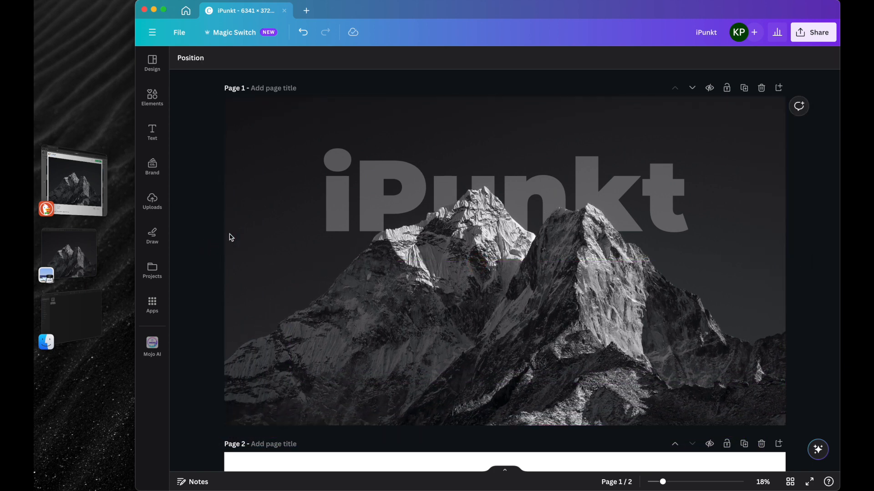
Step: Delete page 2 and download the remaining page as a PNG
scroll(329, 252, down, 5)
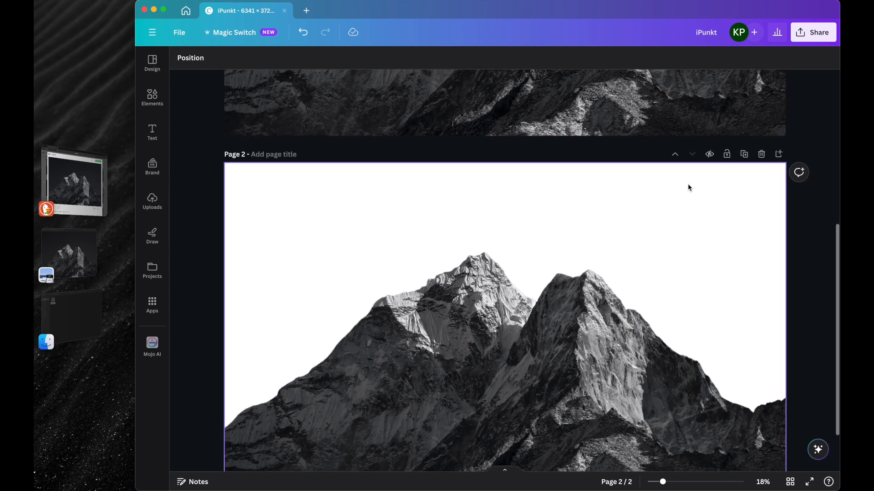
click(761, 154)
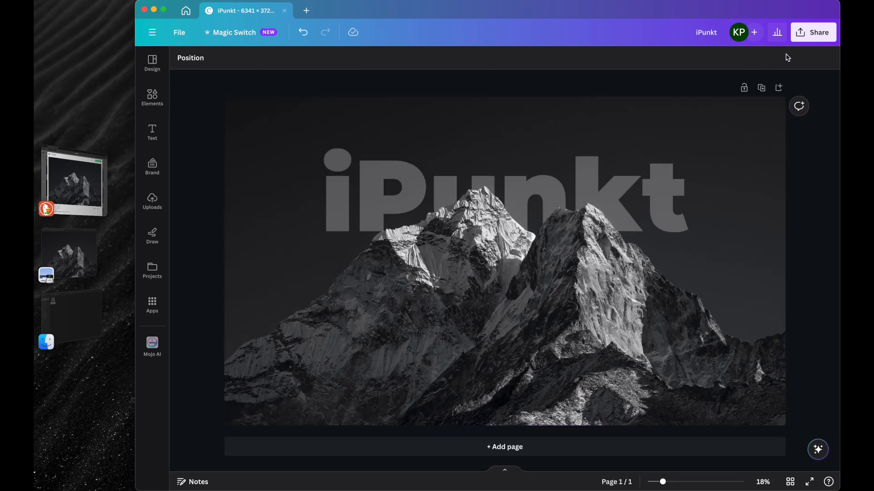
click(813, 32)
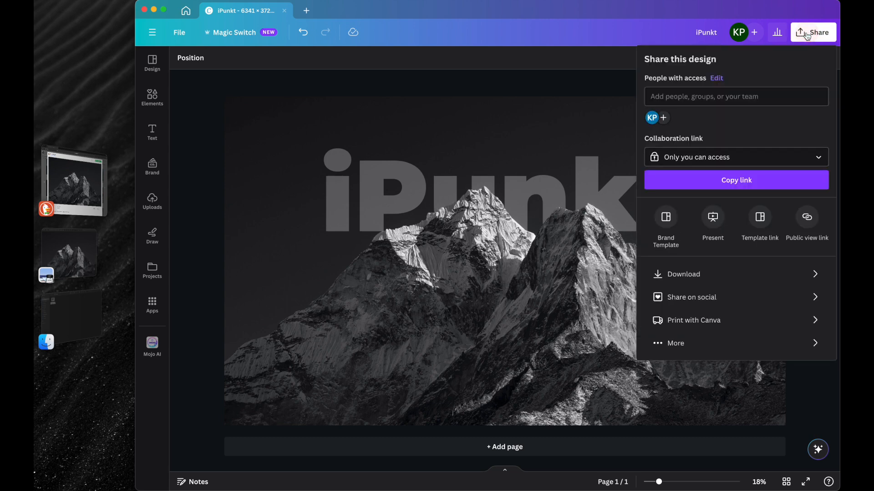
click(700, 271)
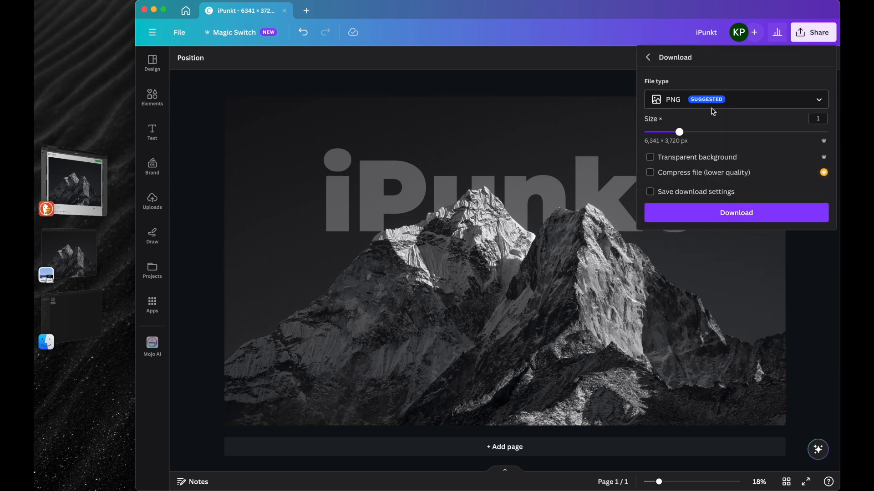
click(699, 220)
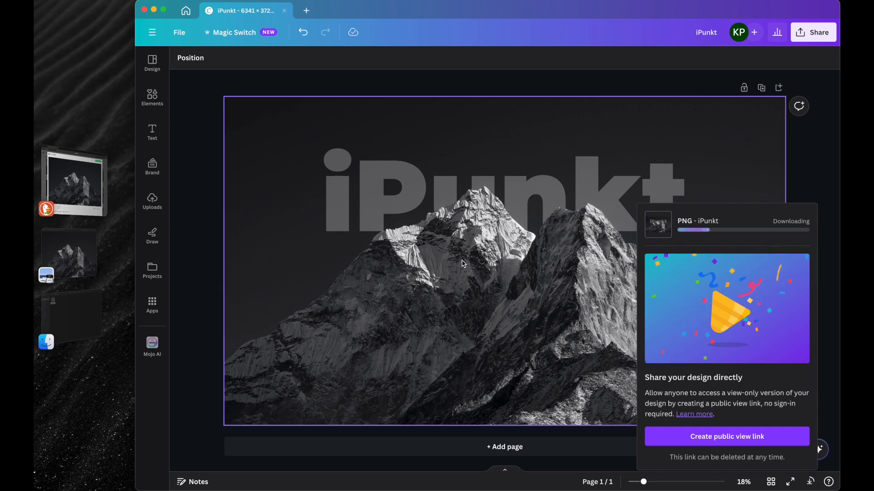
click(190, 256)
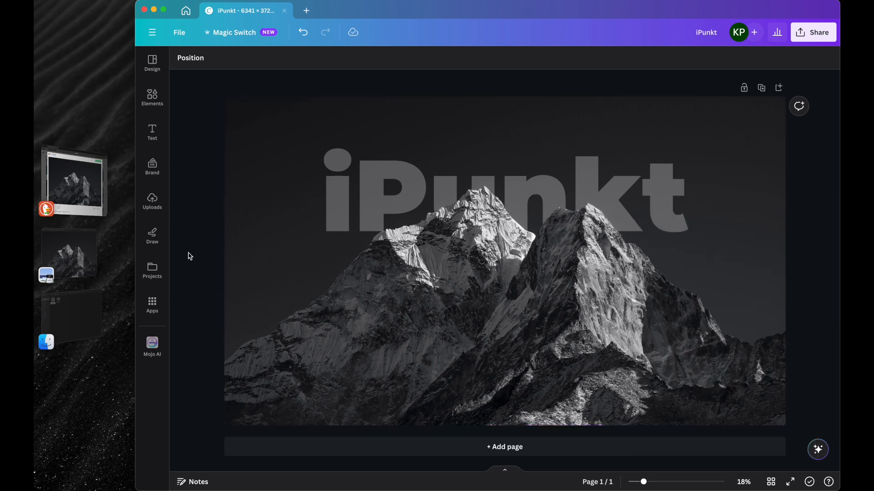